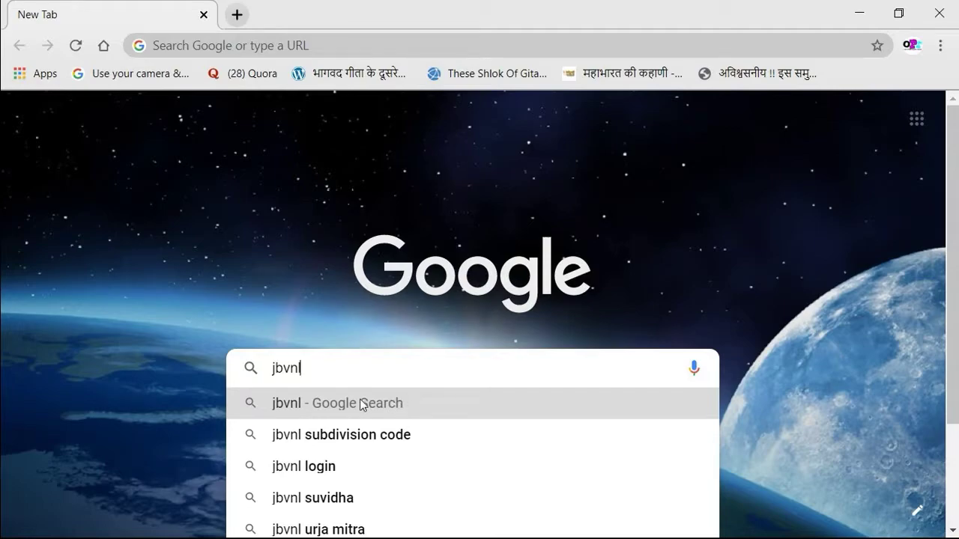
Search Google for jbvnl, open the JBVNL website and close its eZy-Bill popup.
left_click(336, 403)
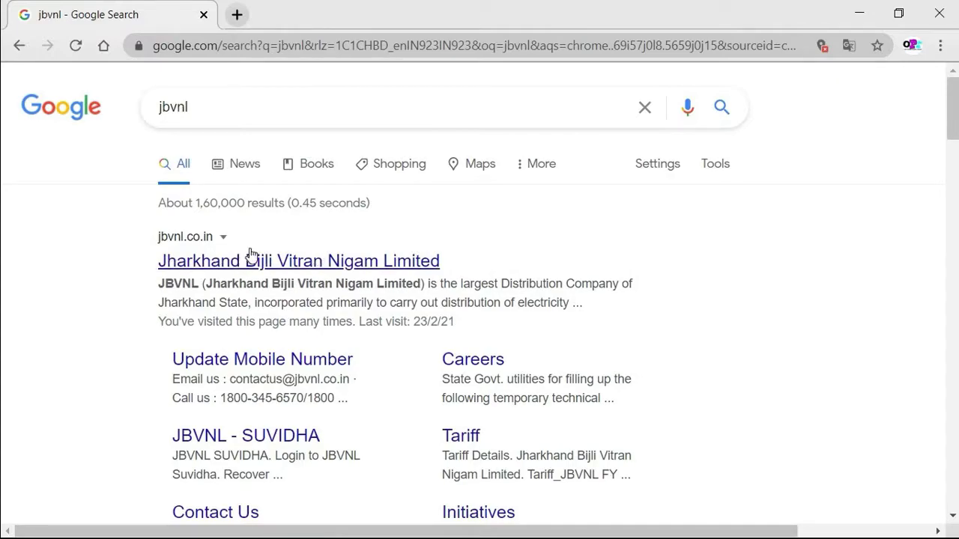
left_click(399, 261)
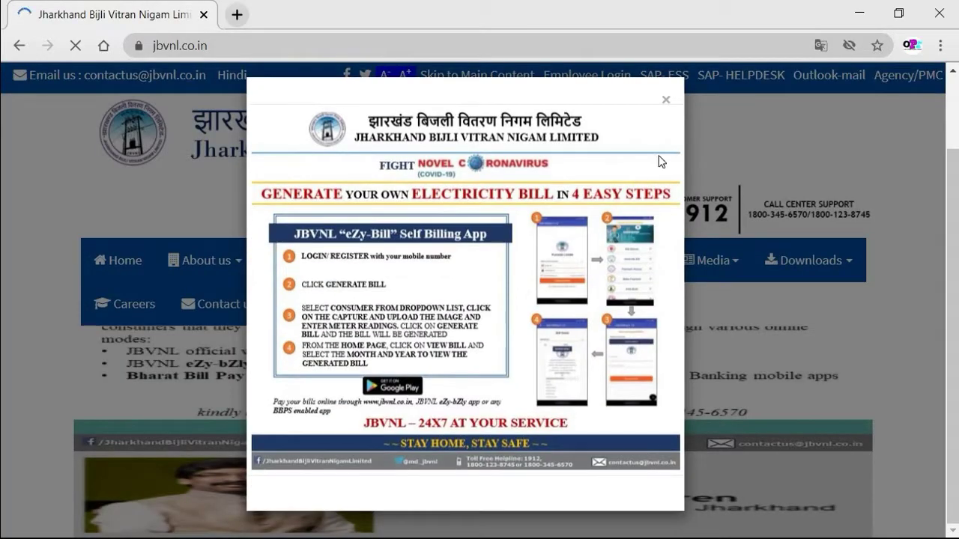
left_click(666, 99)
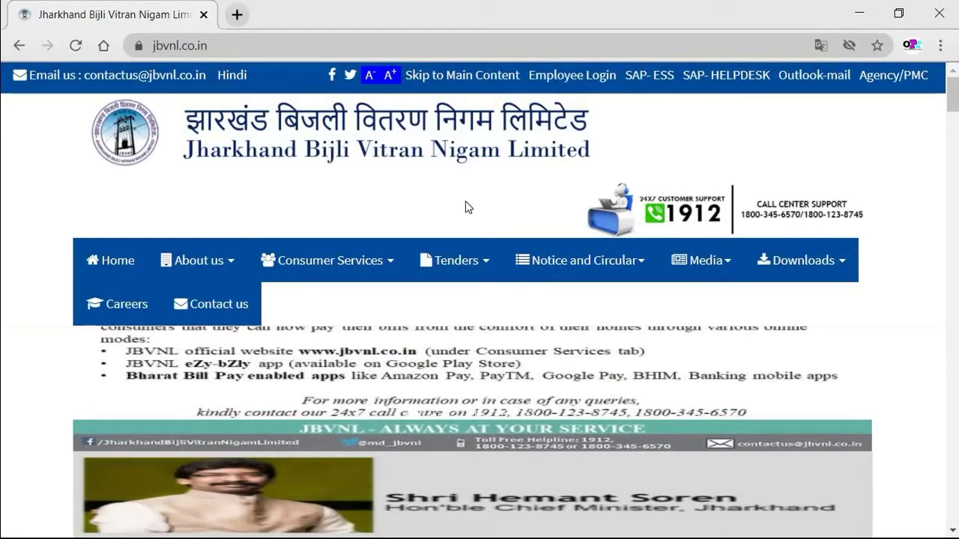
Scroll the JBVNL home page and briefly open, then close, Chrome's options menu.
scroll(464, 205, "down", 5)
scroll(468, 199, "up", 5)
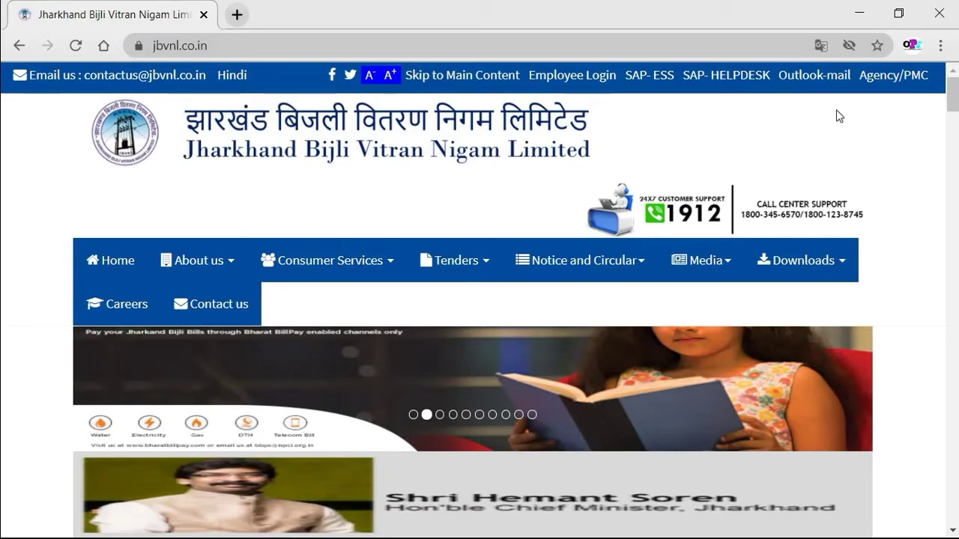
left_click(941, 46)
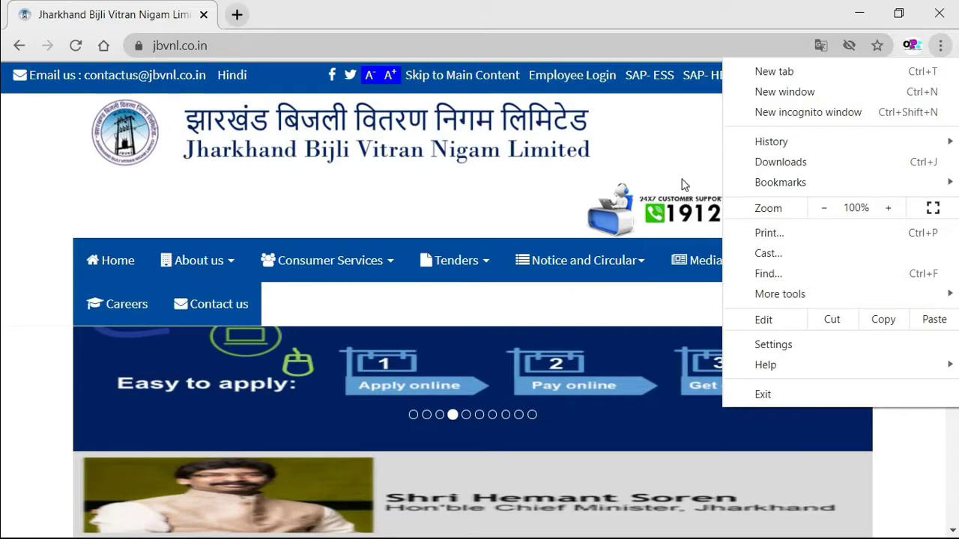
left_click(678, 149)
scroll(659, 244, "down", 5)
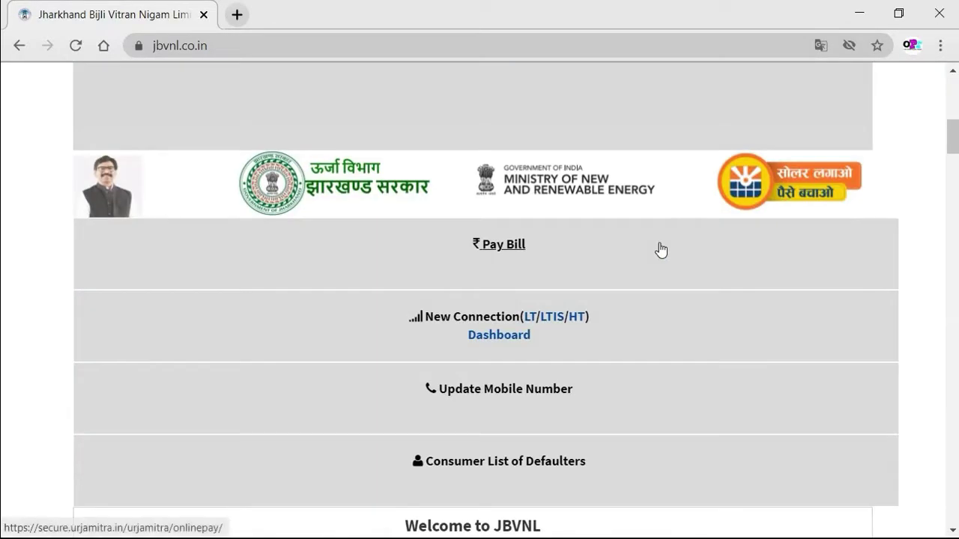
scroll(644, 244, "up", 10)
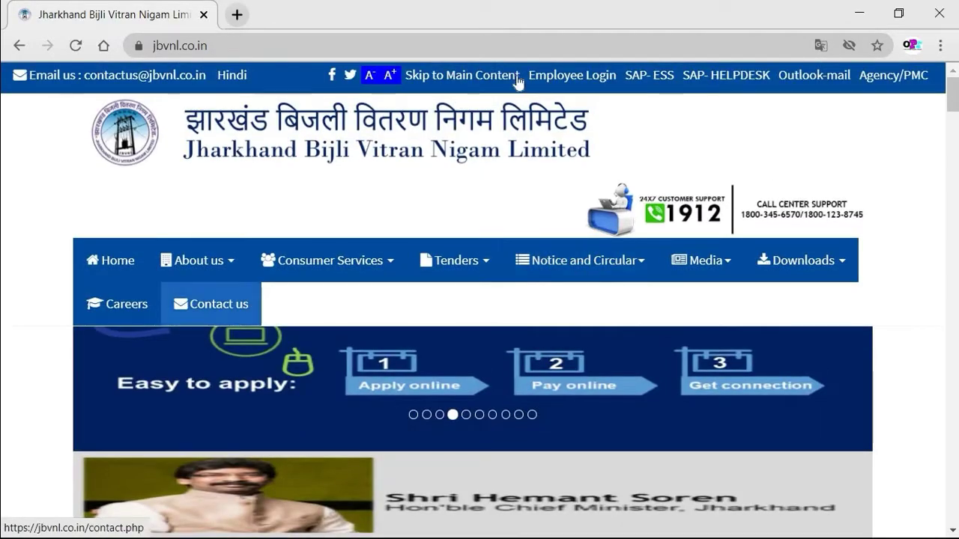
Zoom the page to 125% and reveal Online payment under Consumer Services > Payment.
scroll(447, 197, "down", 3)
scroll(447, 197, "up", 3)
mouse_move(349, 278)
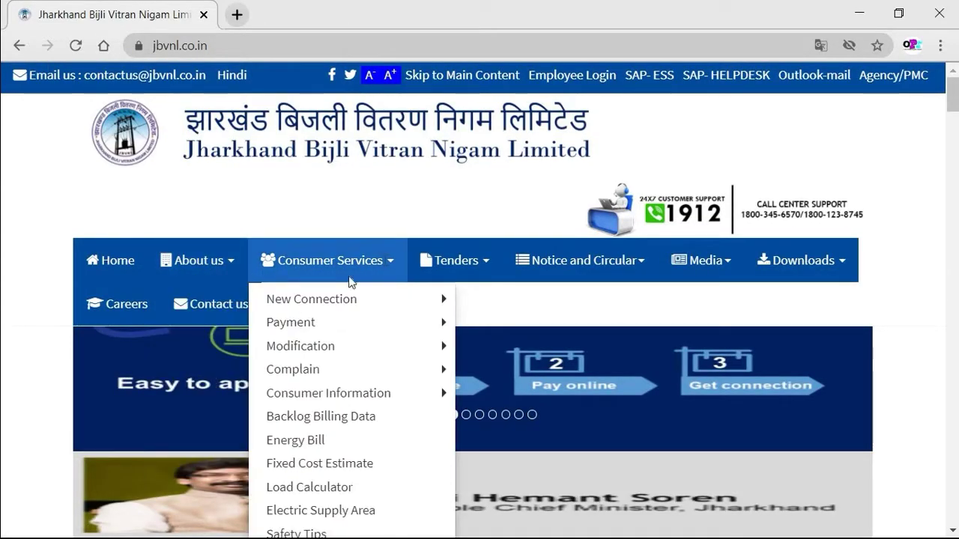
mouse_move(332, 325)
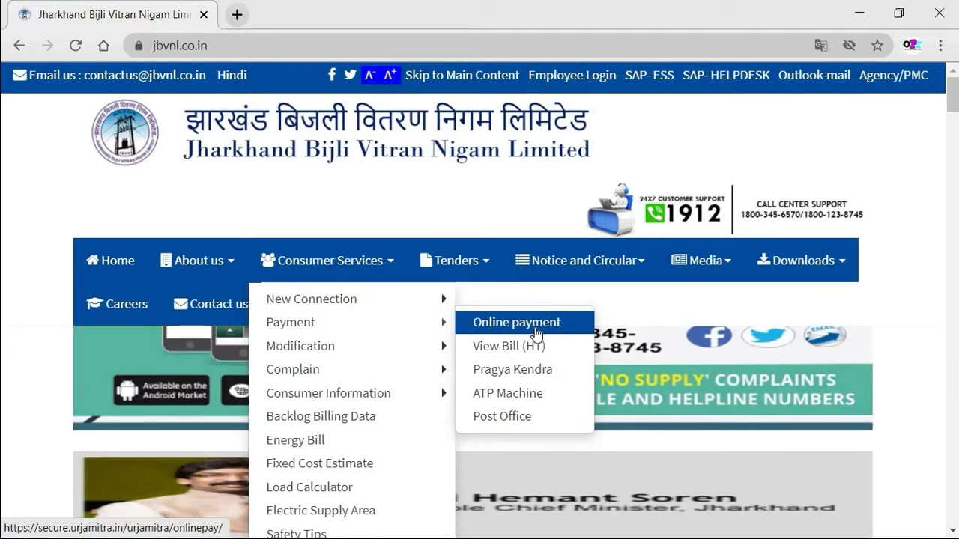
key("ctrl+plus")
key("ctrl+plus")
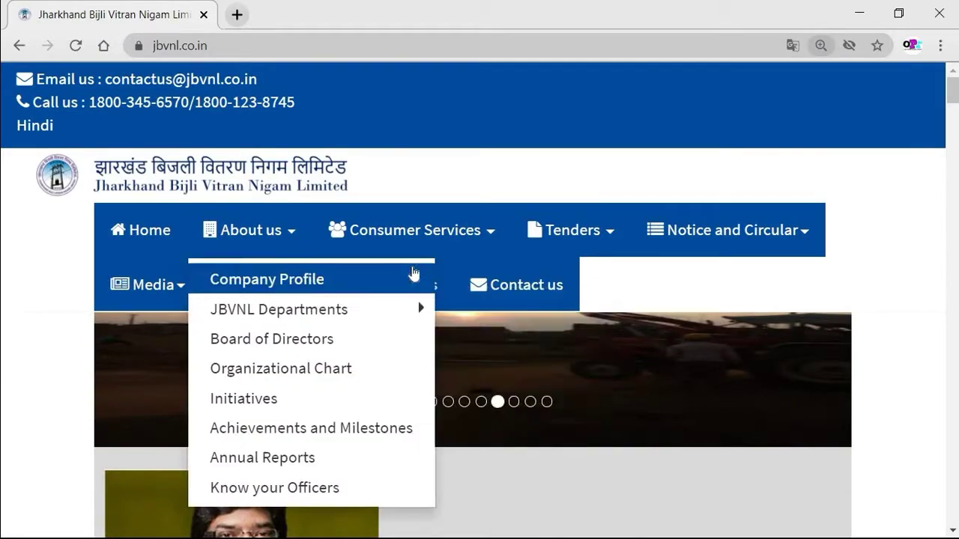
mouse_move(398, 310)
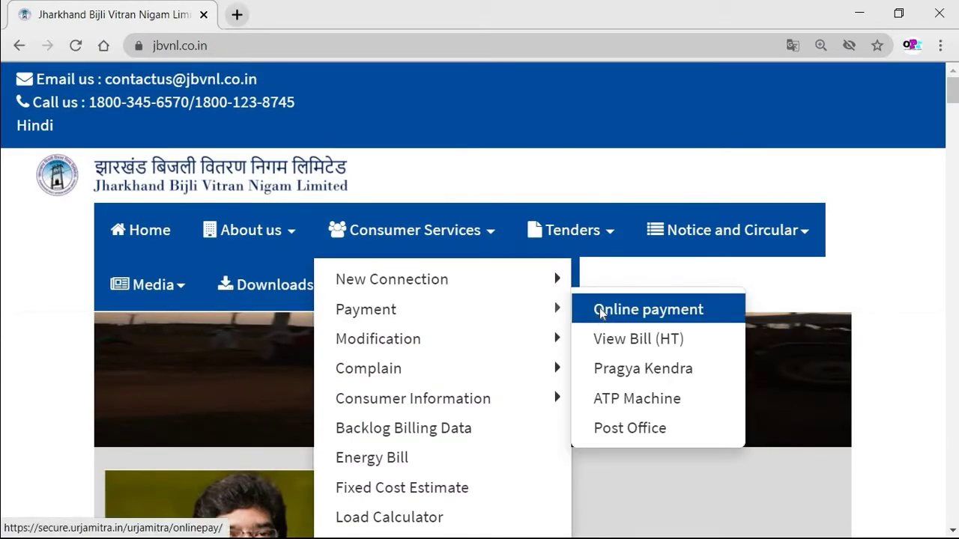
Open Urja Mitra's online bill search and paste the consumer number under Search Bill By Consumer No.
left_click(600, 311)
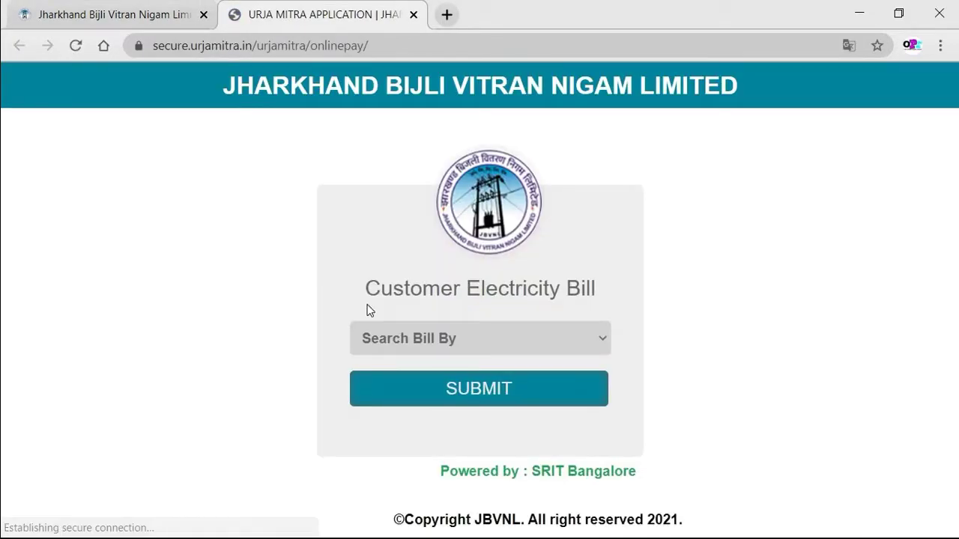
left_click(495, 340)
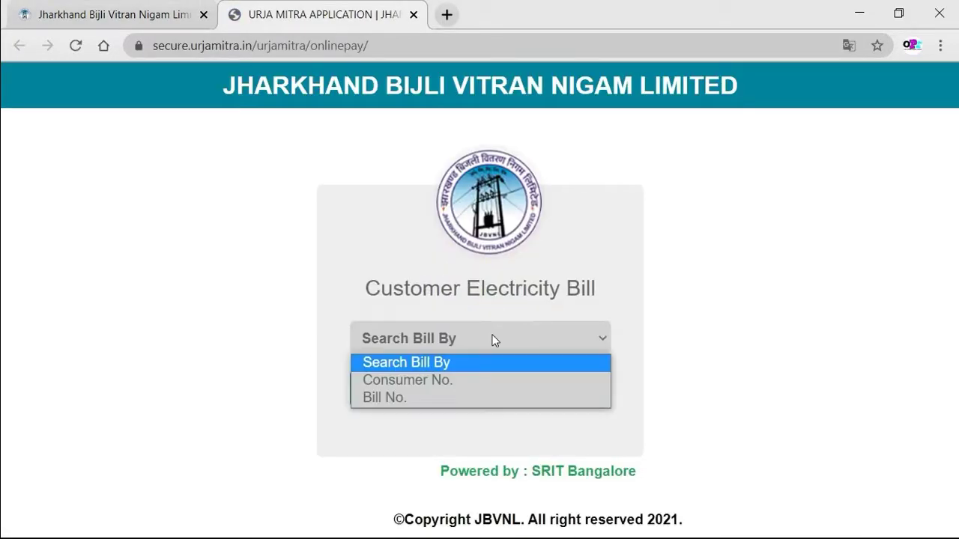
left_click(424, 380)
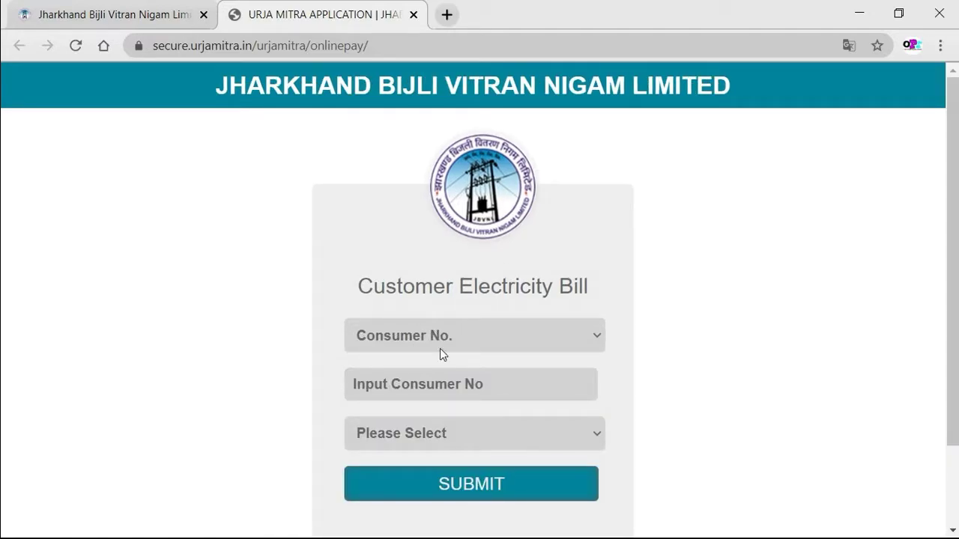
left_click(493, 385)
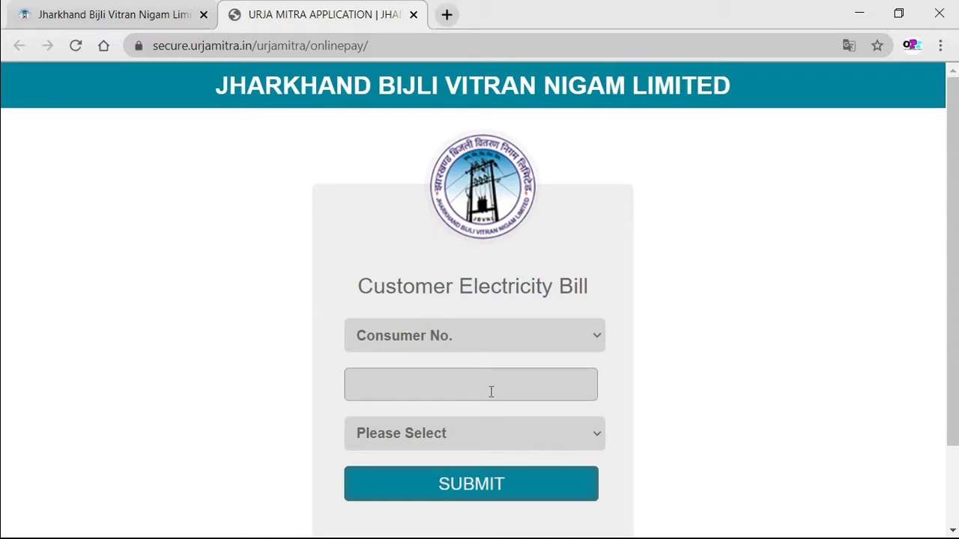
key("ctrl+v")
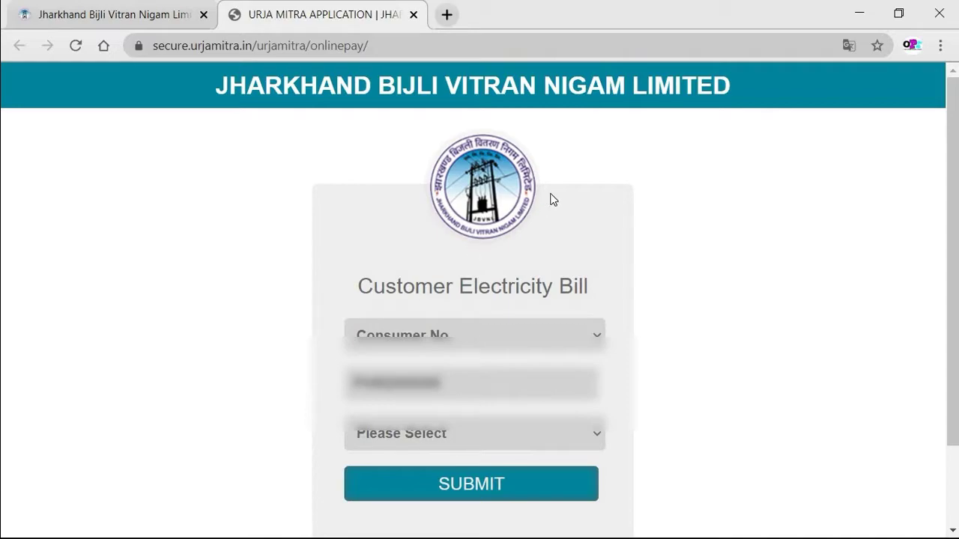
Submit with subdivision Chatra(S), which is rejected, then reselect Consumer No. for a new search.
left_click(431, 433)
scroll(406, 230, "down", 5)
scroll(407, 231, "down", 1)
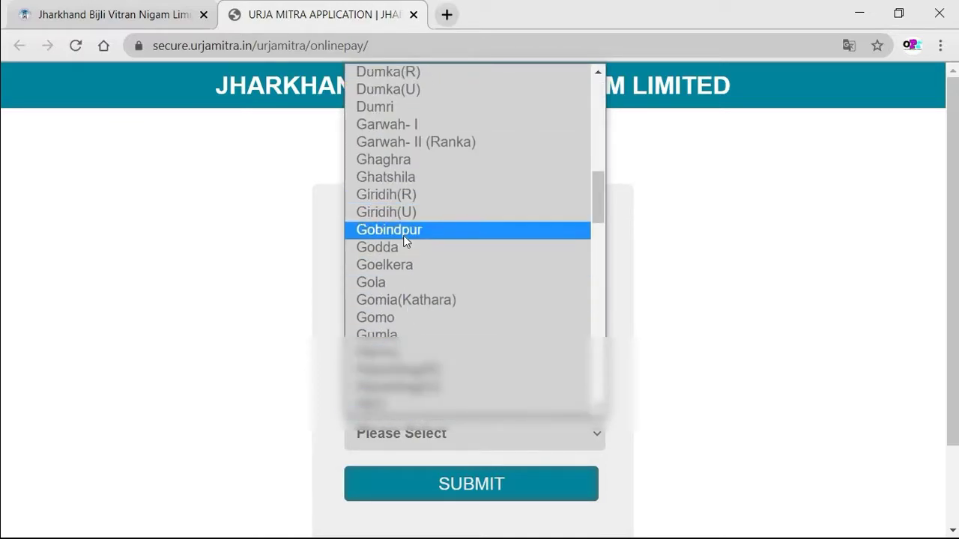
scroll(403, 232, "up", 10)
scroll(405, 232, "down", 5)
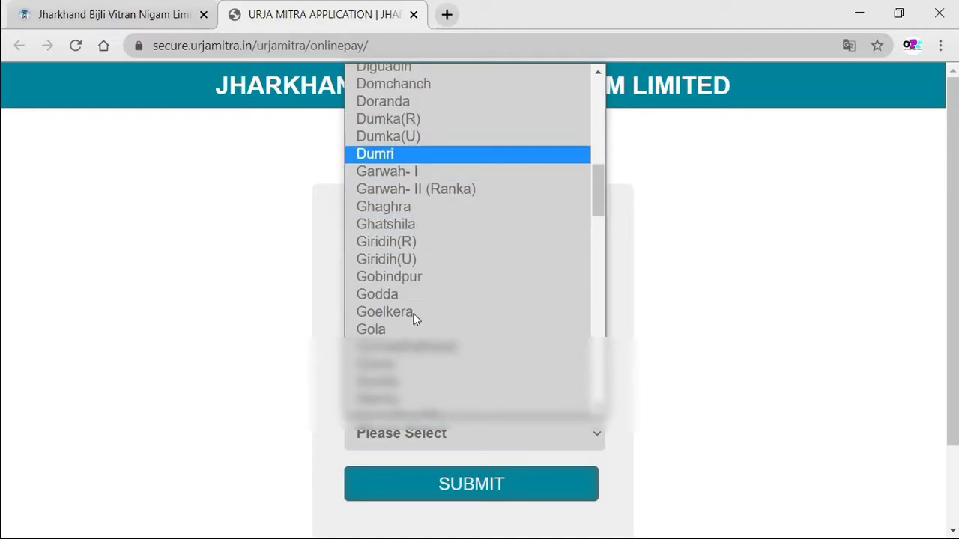
scroll(420, 400, "down", 1)
scroll(425, 233, "up", 10)
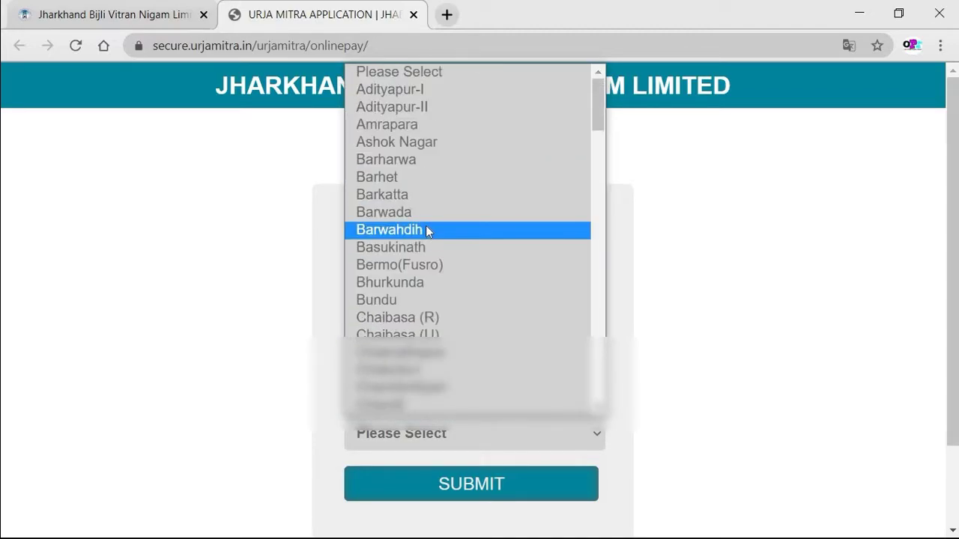
scroll(401, 285, "down", 5)
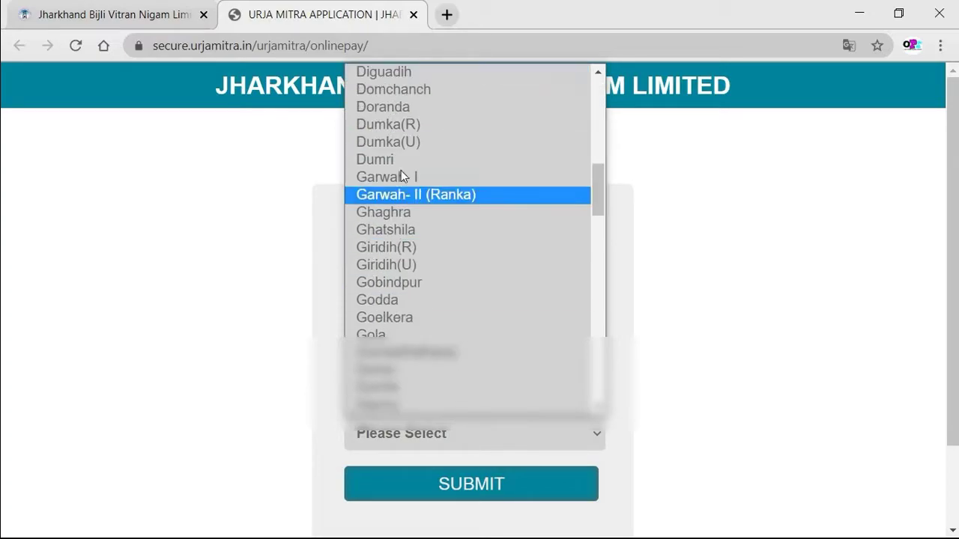
scroll(401, 170, "up", 5)
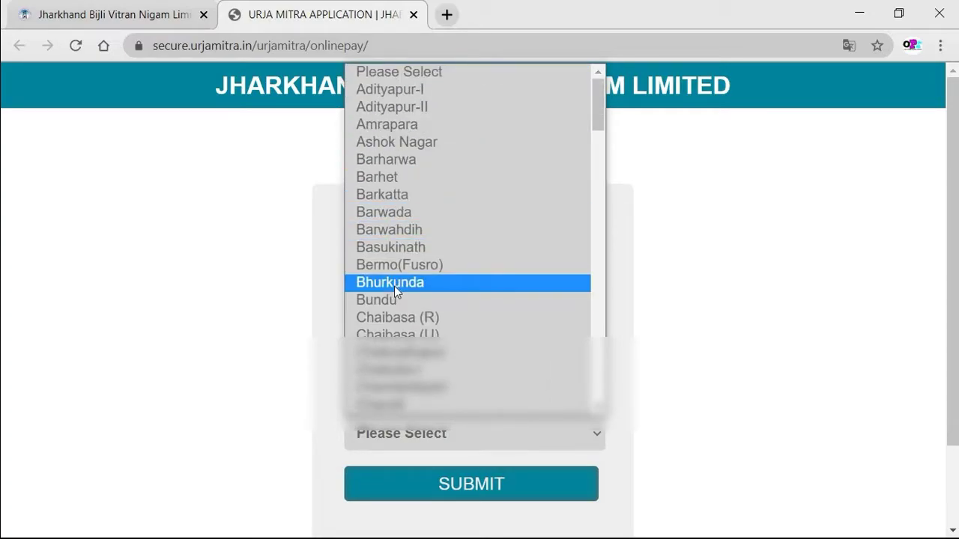
key("Down")
key("Down")
key("Down")
key("Down")
key("Down")
key("Down")
key("Down")
key("Down")
key("Down")
key("Down")
key("Down")
key("Down")
left_click(434, 407)
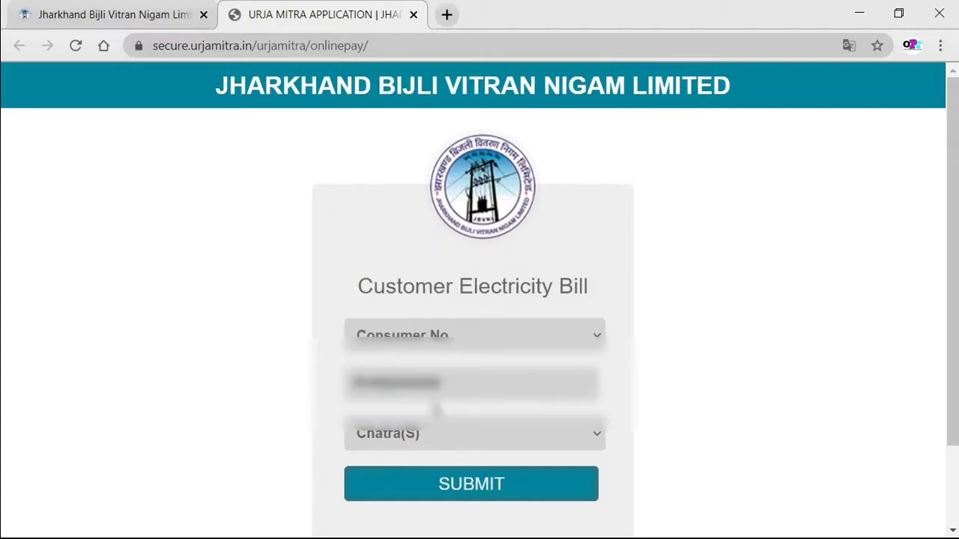
left_click(467, 496)
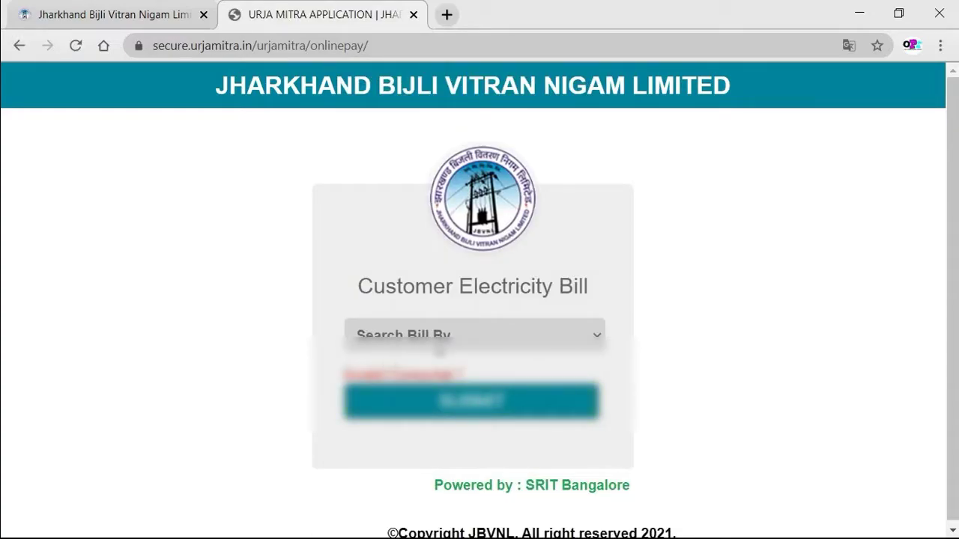
left_click(458, 335)
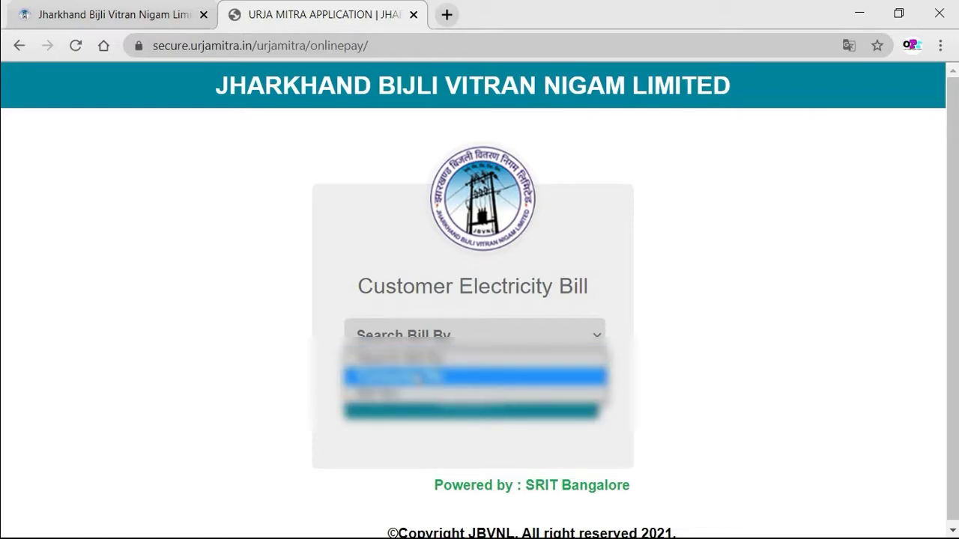
left_click(418, 380)
Fetch billing details with subdivision Chatra(N) and view the latest bill, net demand 38.
left_click(438, 497)
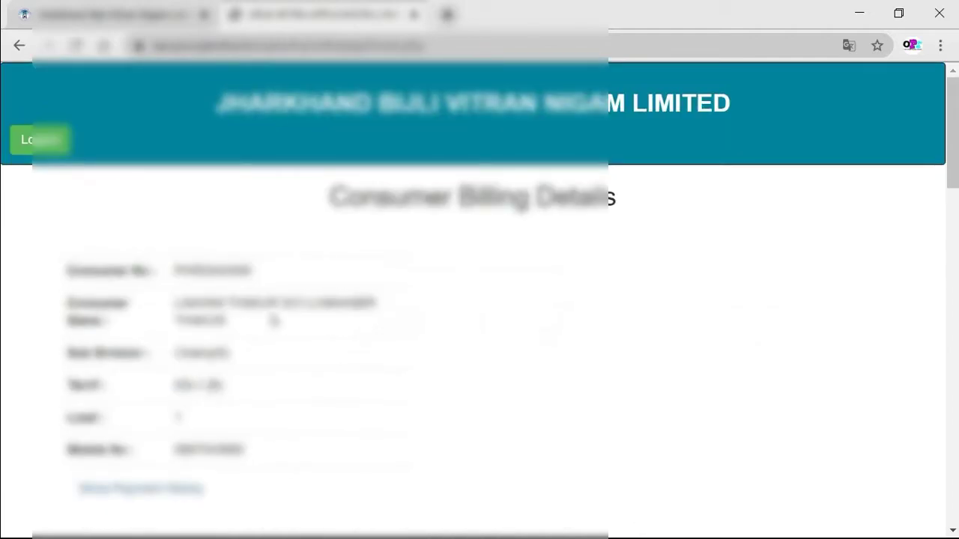
scroll(482, 327, "down", 4)
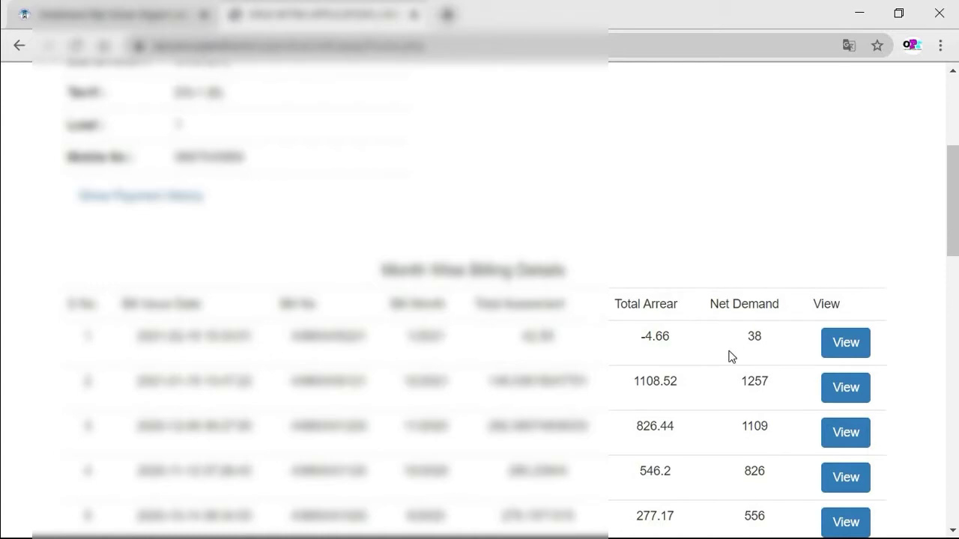
left_click(846, 343)
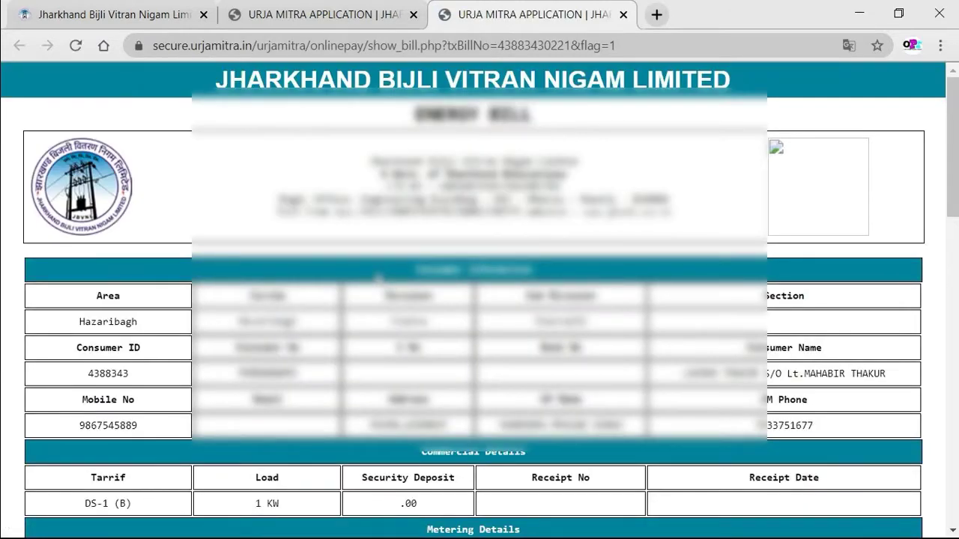
Choose Online Payment at the bottom of the bill to pay Rs.38 via TechProcess.
scroll(389, 314, "down", 3)
scroll(13, 494, "down", 10)
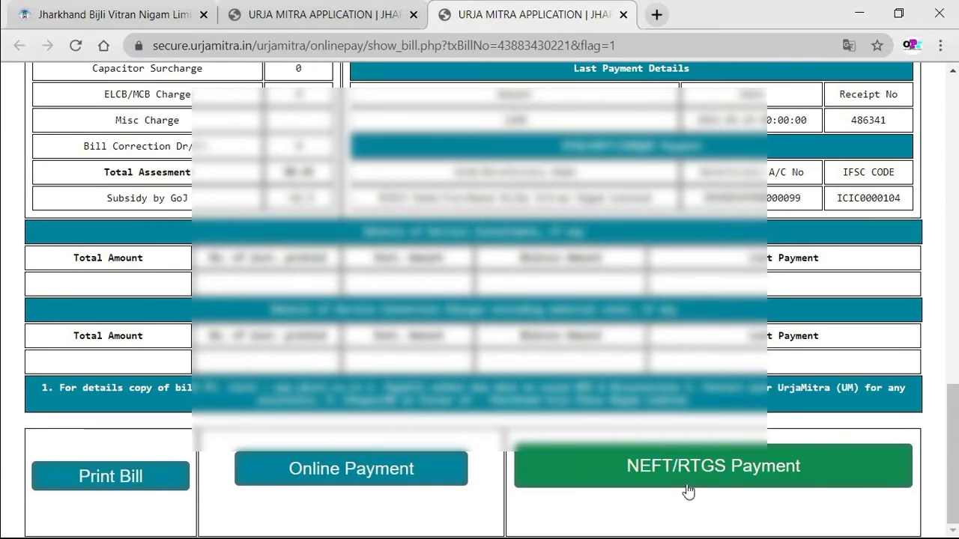
left_click(389, 470)
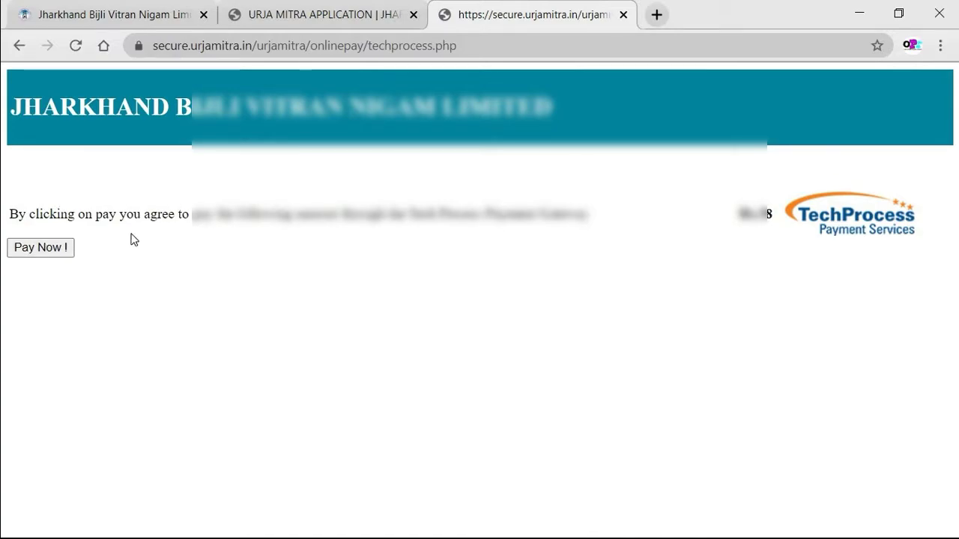
Proceed to the Ingenico gateway and pay the 38.00 amount by VISA debit card.
left_click(43, 247)
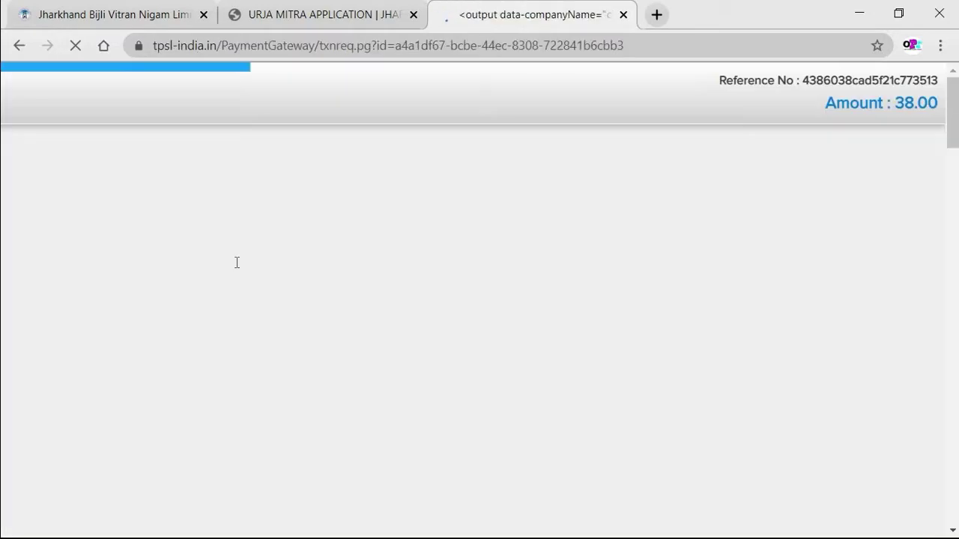
scroll(419, 325, "down", 2)
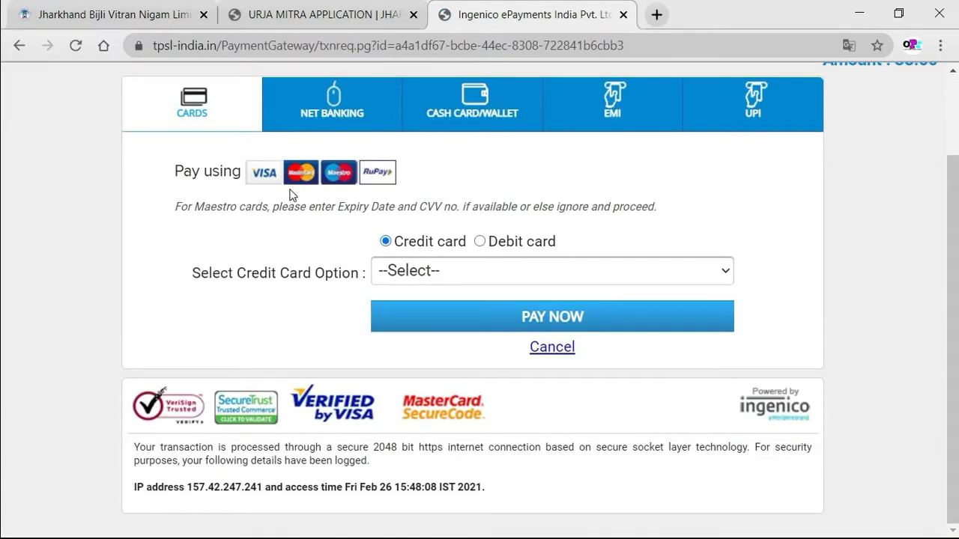
scroll(232, 271, "up", 2)
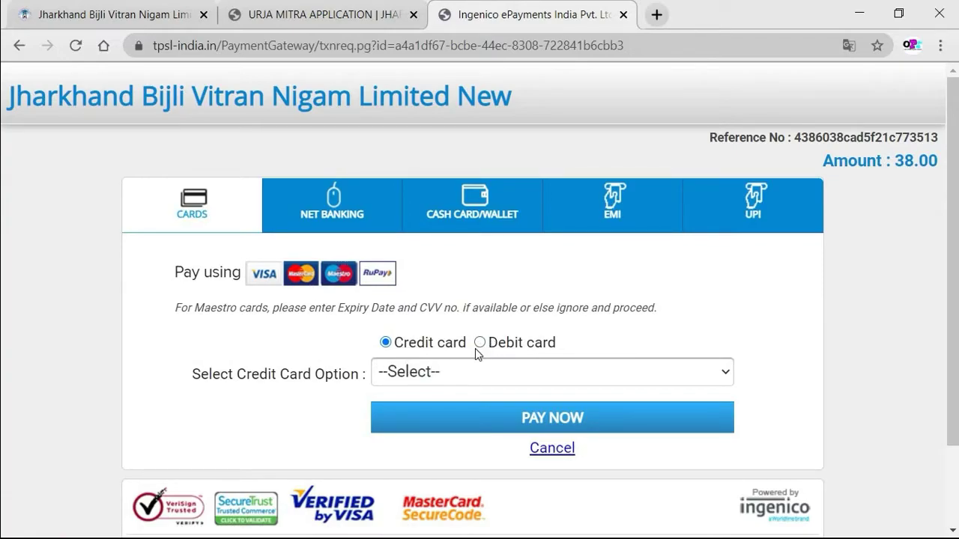
left_click(480, 343)
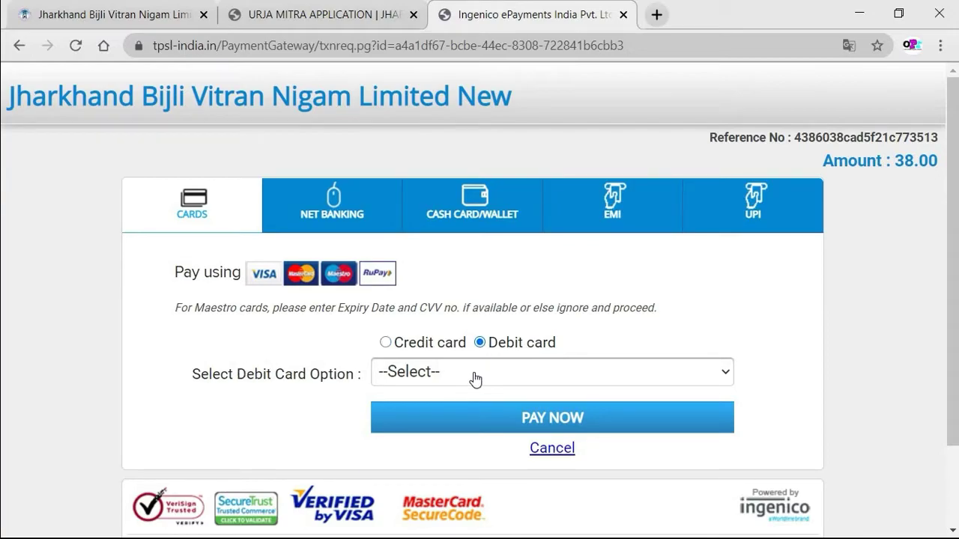
left_click(475, 378)
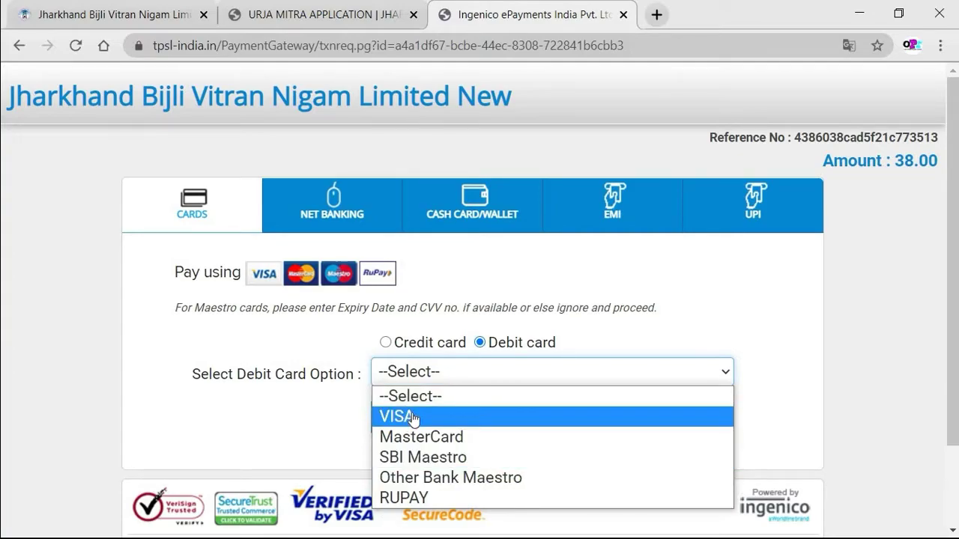
left_click(413, 415)
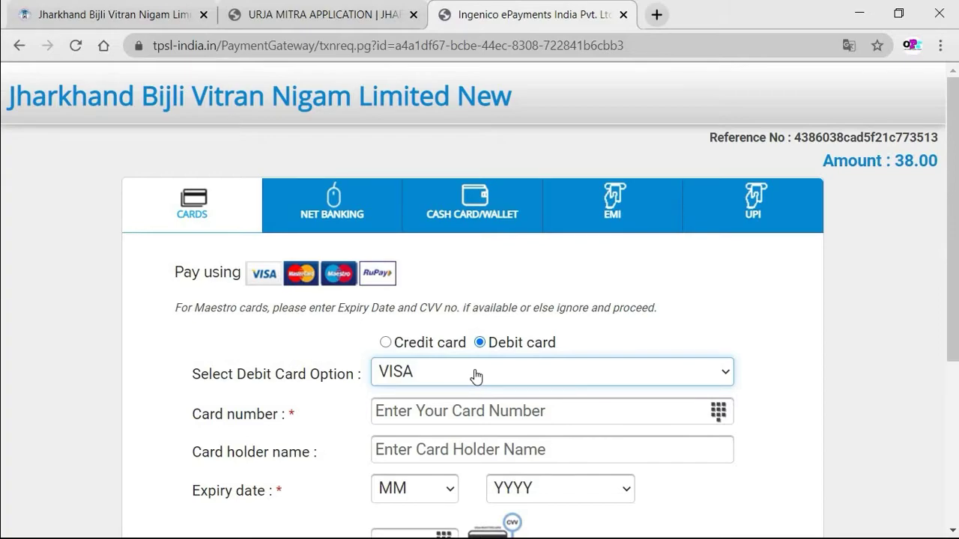
Paste the debit card number and the card holder's name into the payment form.
left_click(516, 415)
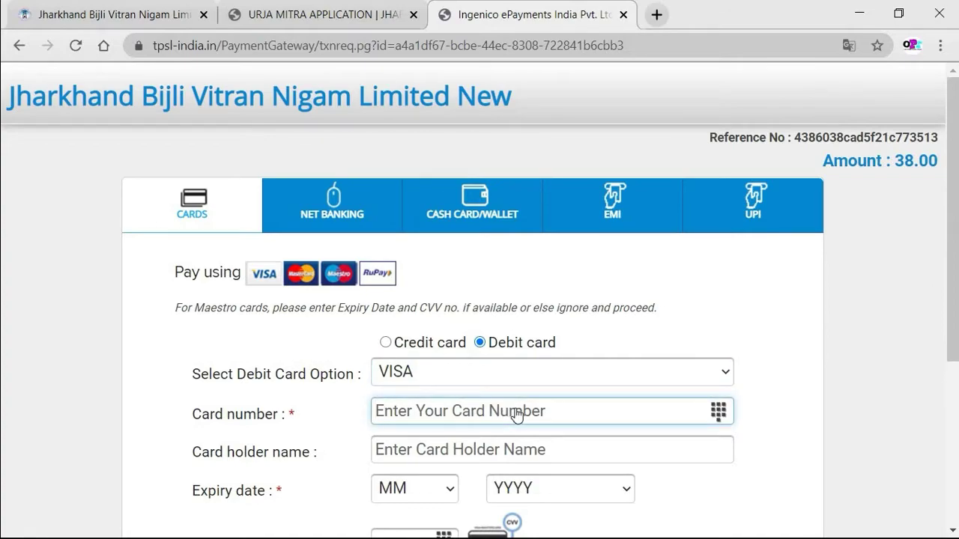
key("ctrl+v")
left_click(383, 450)
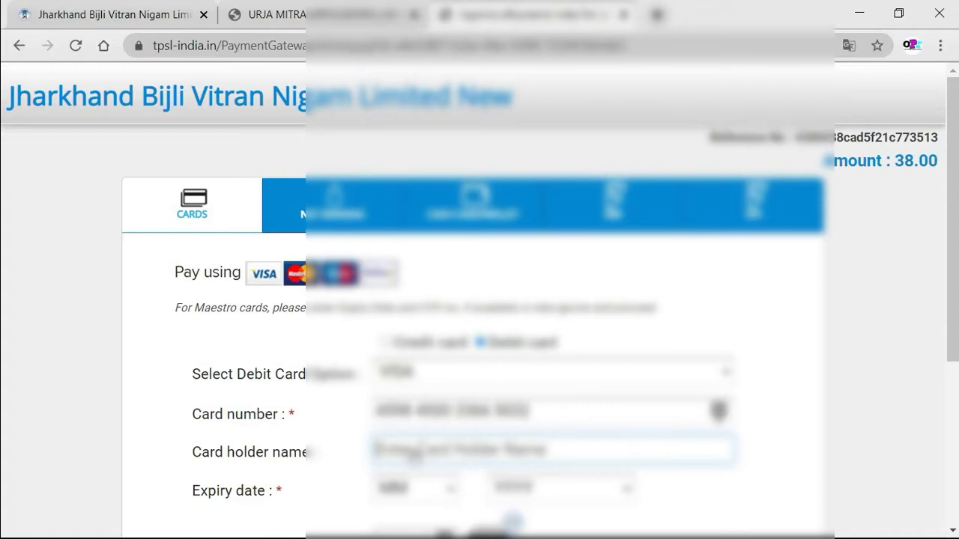
key("ctrl+v")
scroll(414, 452, "down", 4)
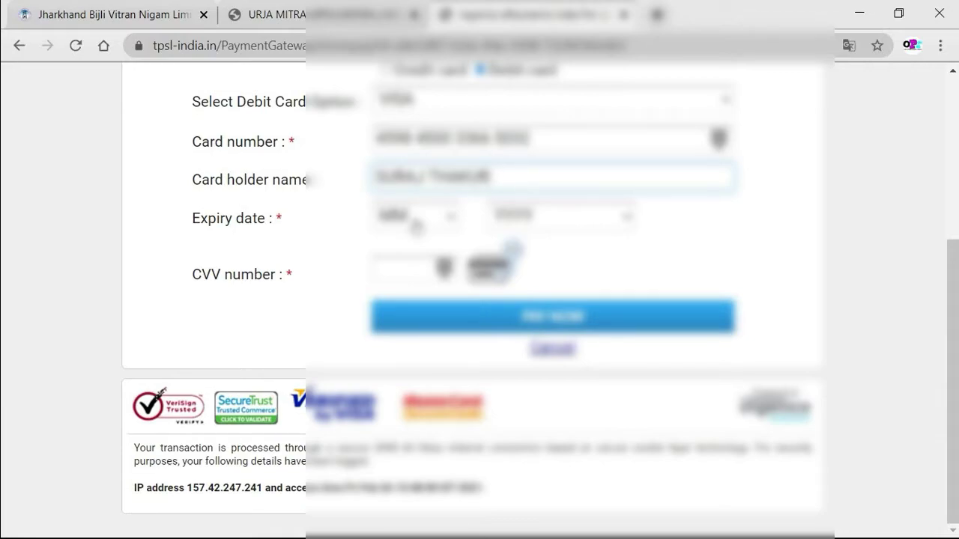
Pick the card's expiry month and year, enter the CVV, and submit with PAY NOW.
left_click(416, 218)
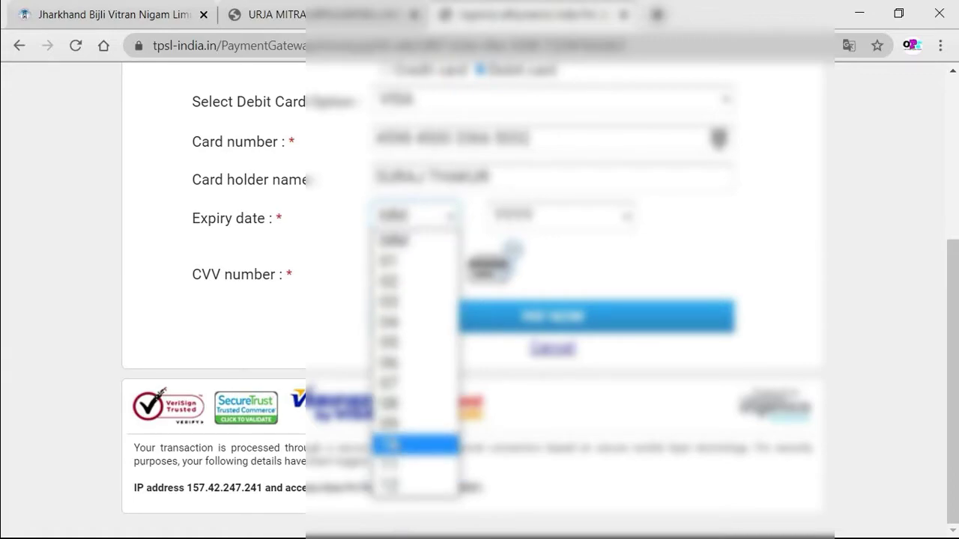
left_click(404, 444)
left_click(523, 216)
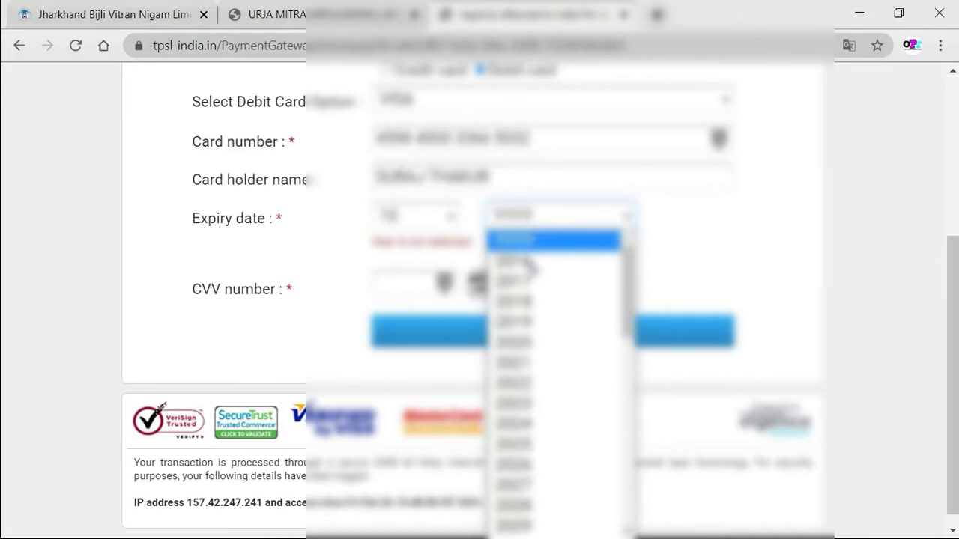
left_click(555, 450)
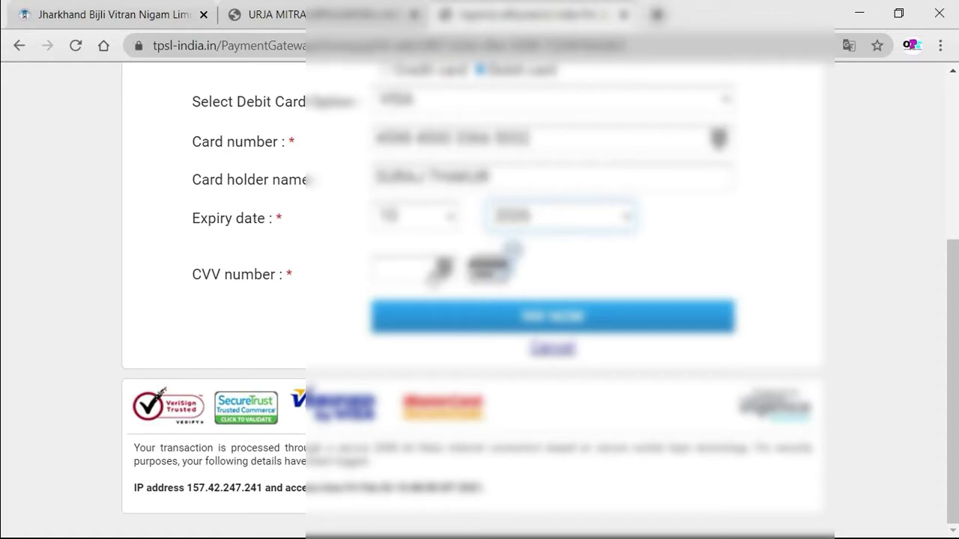
left_click(428, 279)
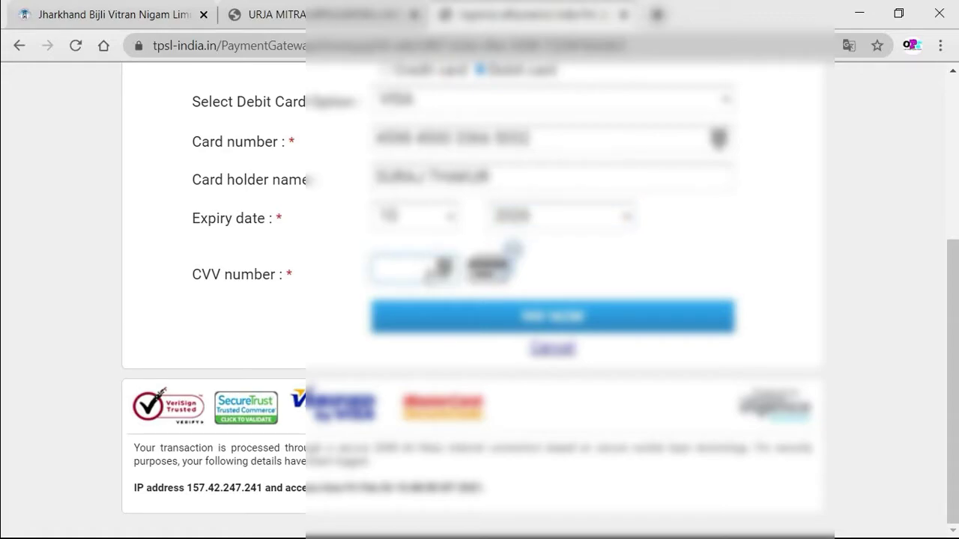
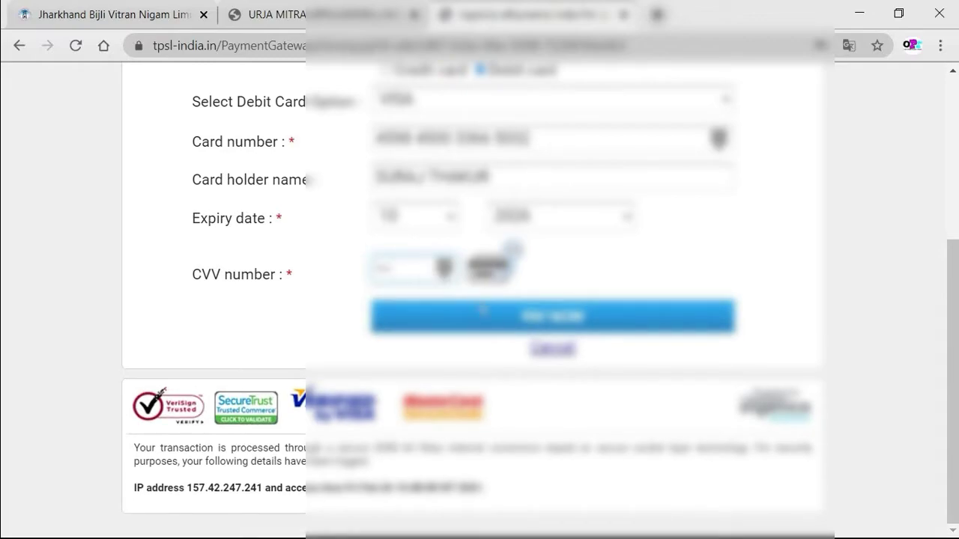
scroll(509, 413, "up", 4)
scroll(509, 414, "down", 4)
left_click(546, 321)
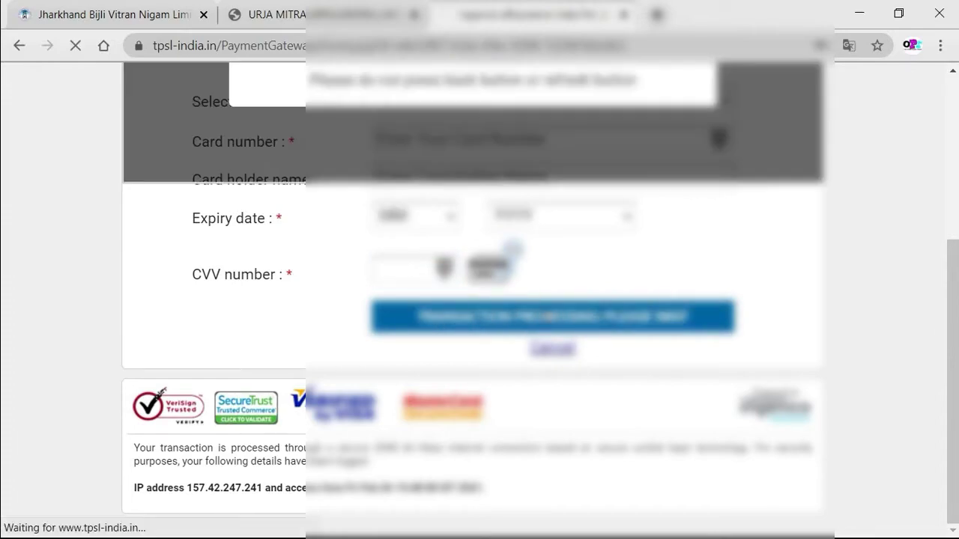
Enter the bank's one-time password on the 3D Secure page and click Make Payment.
scroll(375, 256, "up", 4)
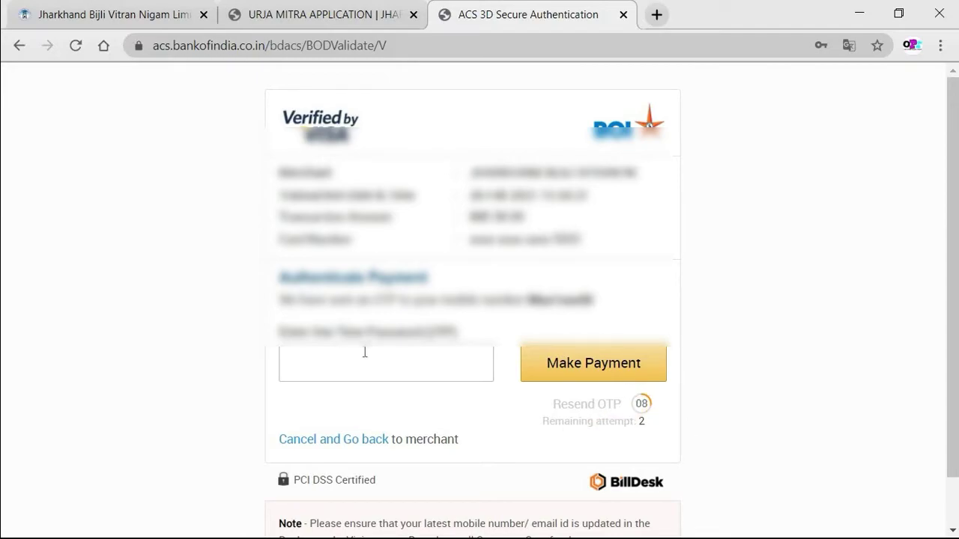
left_click(312, 358)
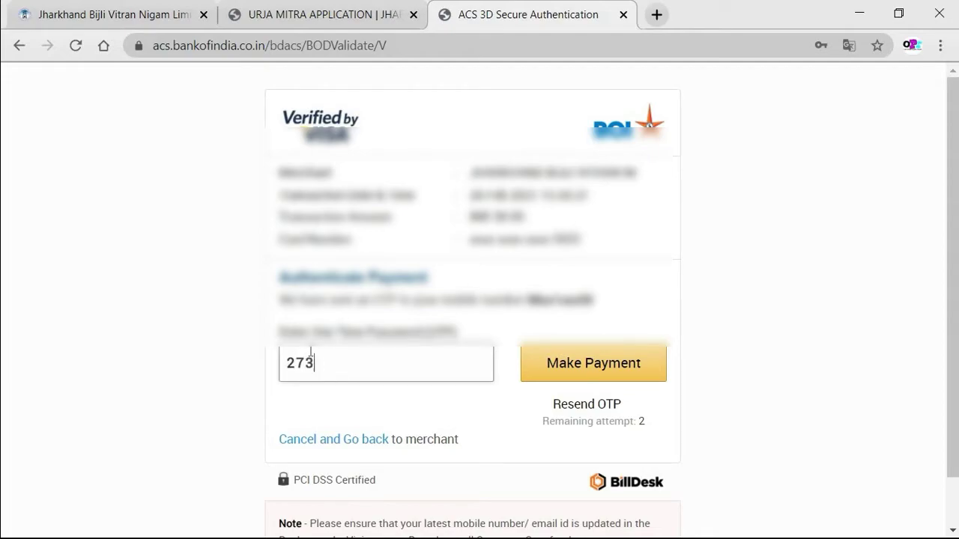
scroll(330, 416, "down", 1)
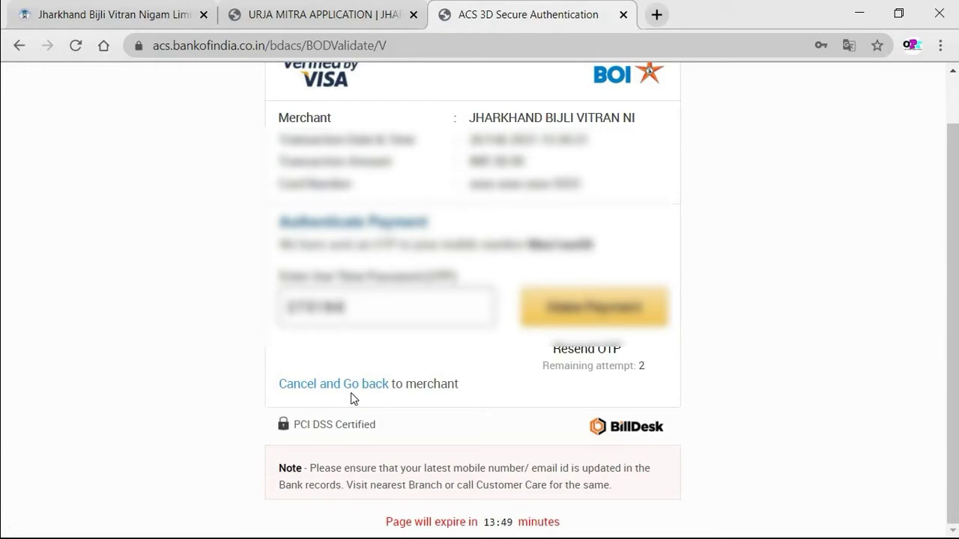
left_click(589, 322)
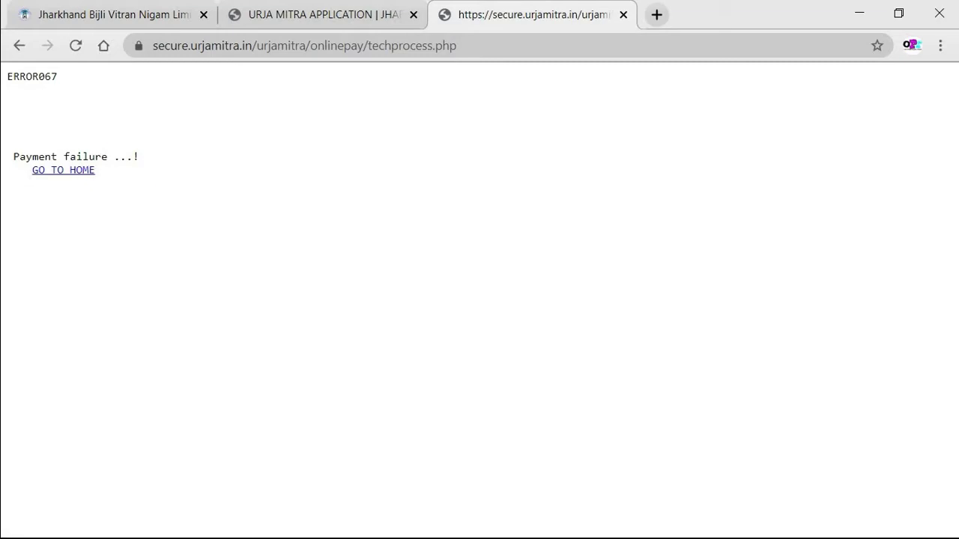
Go to the portal home, then navigate back to the consumer's monthly bill history table.
left_click(83, 171)
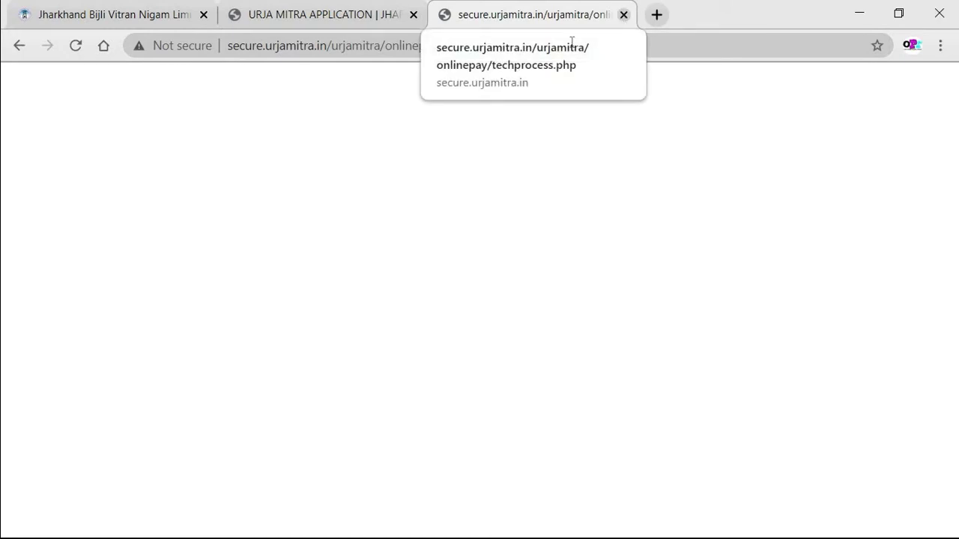
left_click(21, 50)
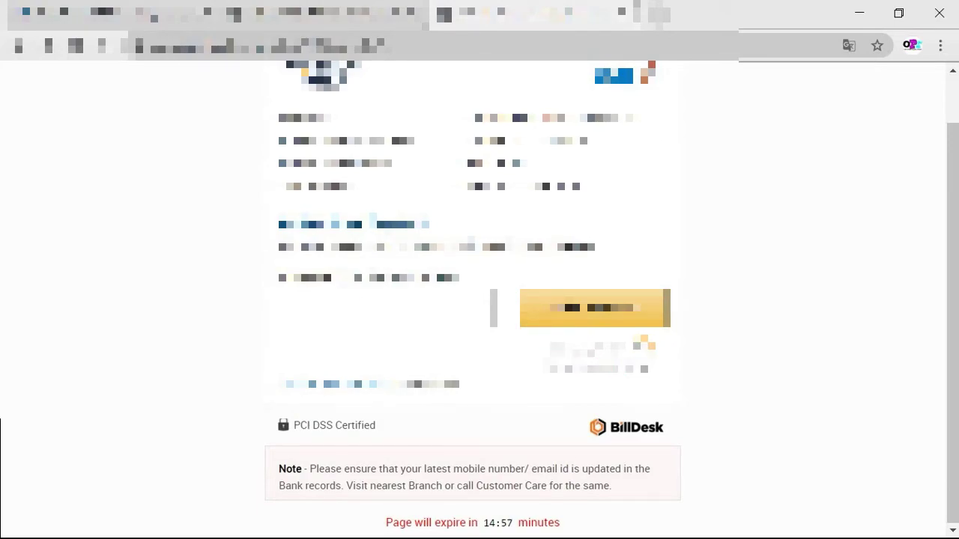
key("alt+Left")
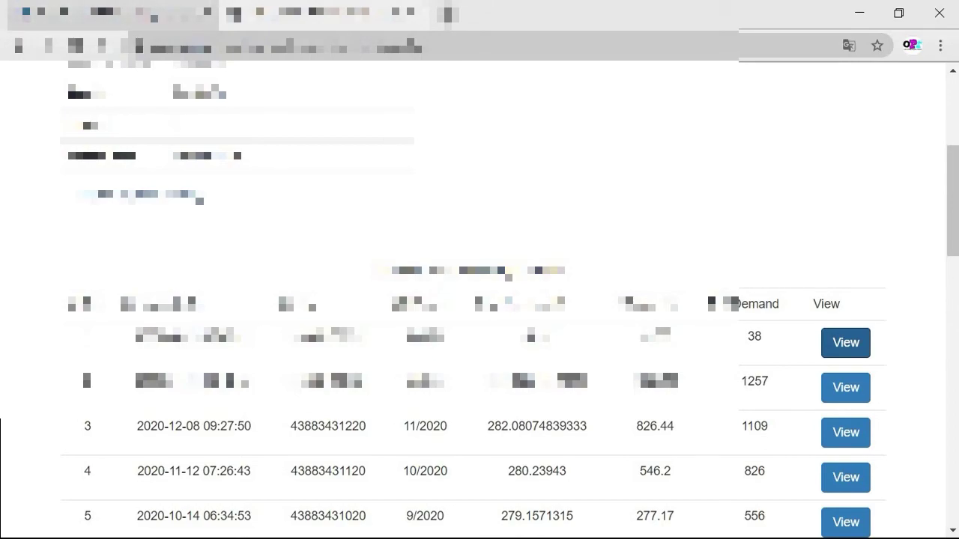
Reopen the latest bill, zoom out, and reload via NEFT/RTGS Payment to see 'Bill Already Paid !'.
left_click(846, 343)
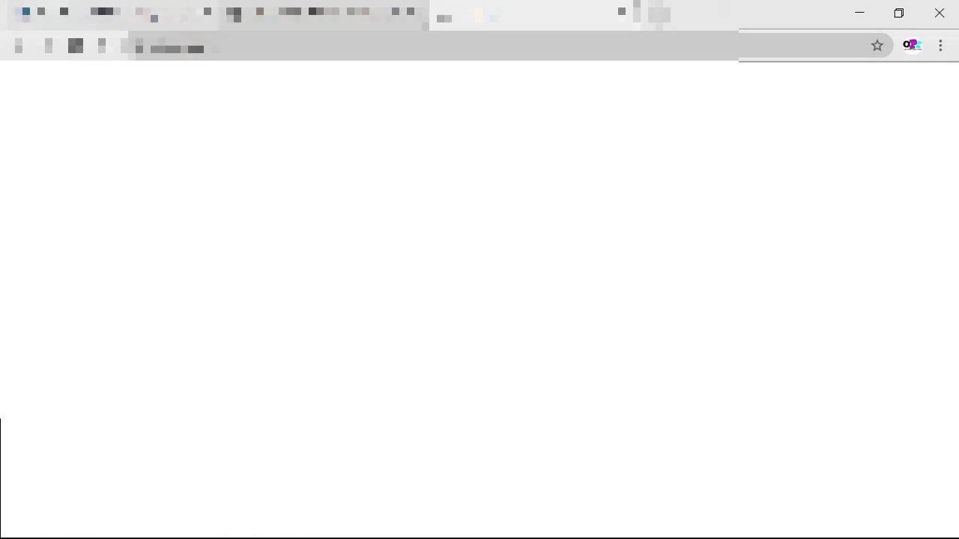
scroll(479, 299, "down", 10)
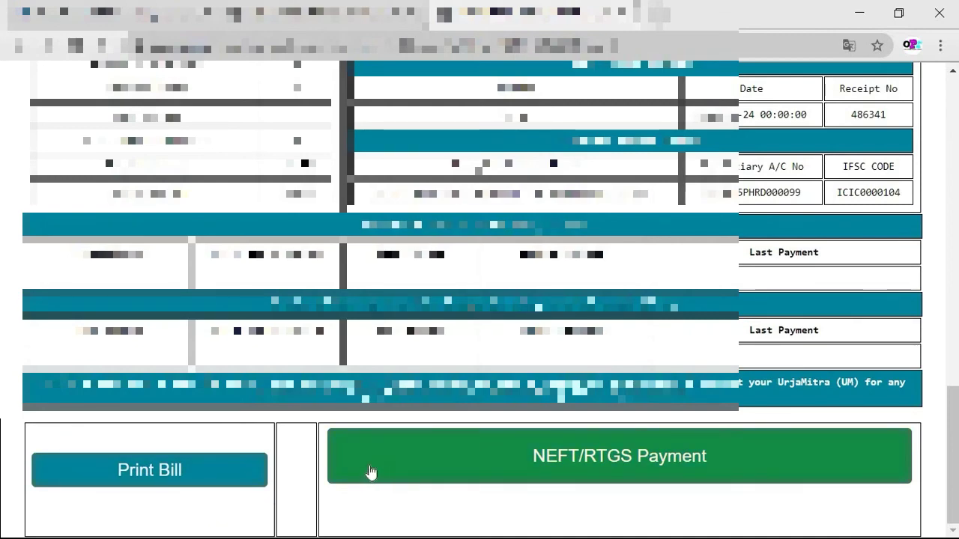
key("ctrl+minus")
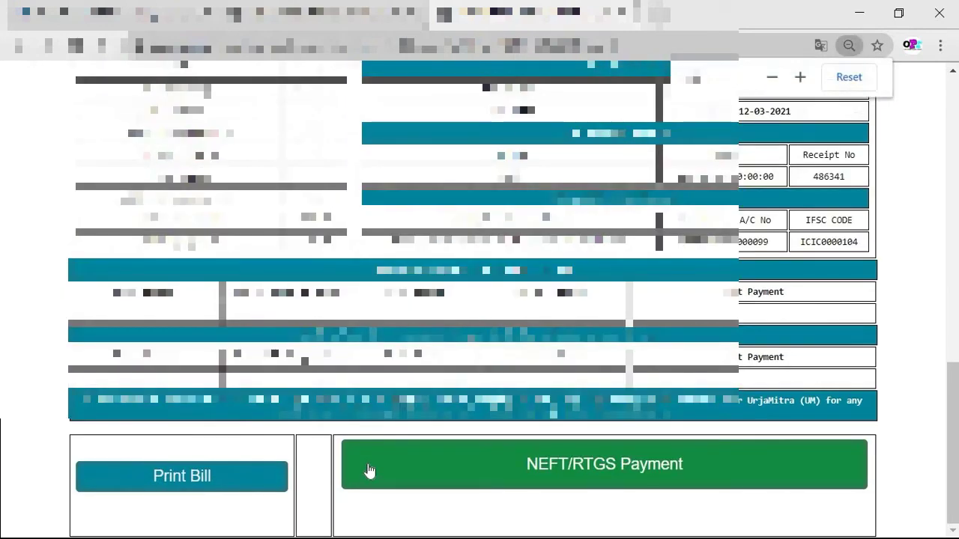
left_click(365, 465)
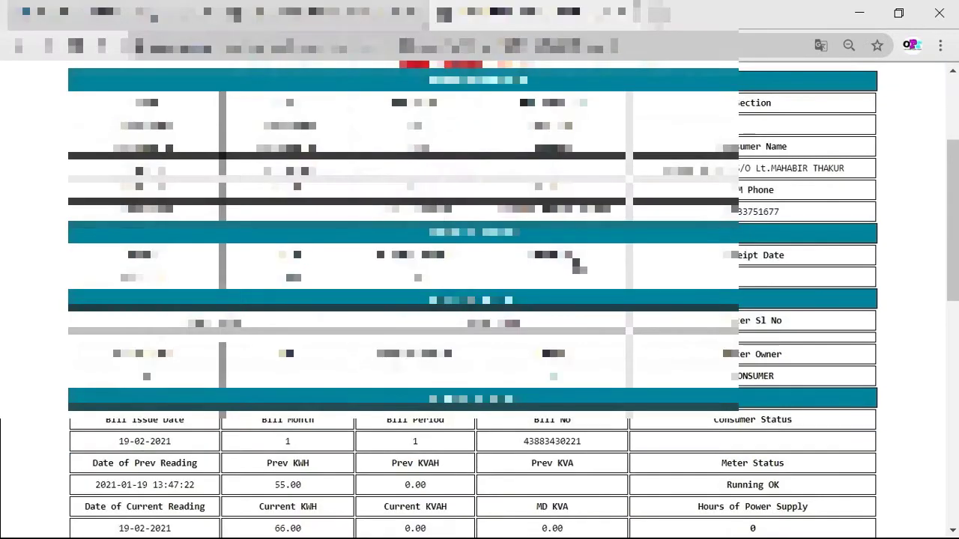
scroll(480, 299, "down", 10)
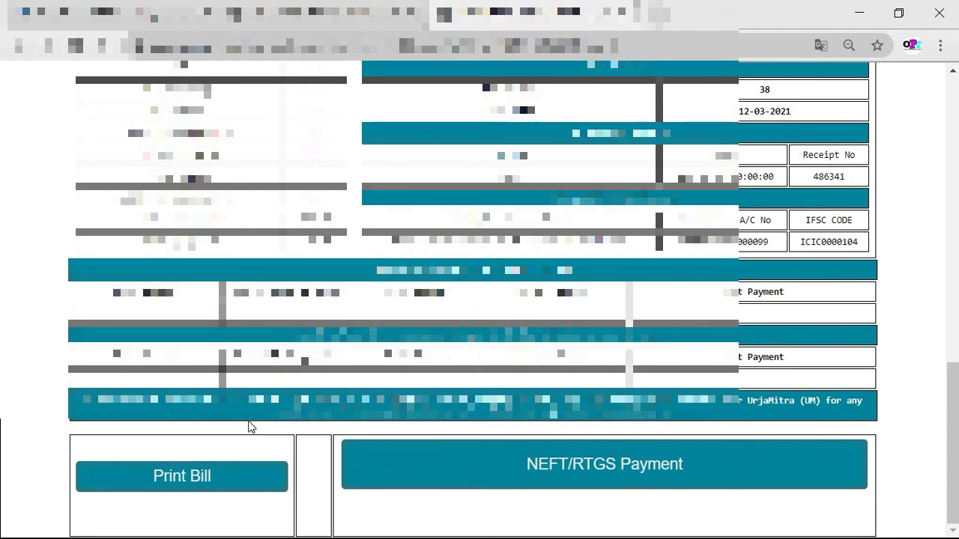
Save the paid Energy Bill as a PDF into a chosen folder, then close Chrome.
left_click(180, 479)
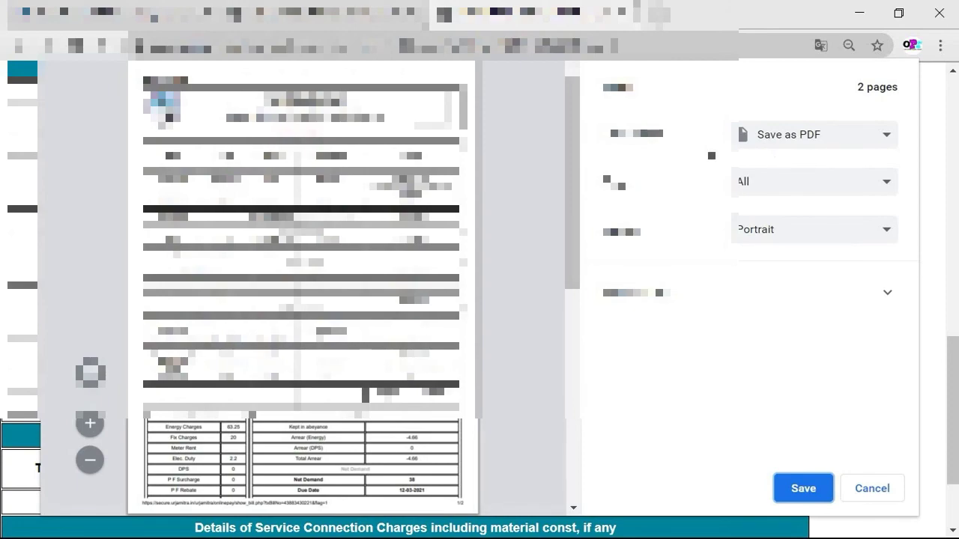
left_click(808, 488)
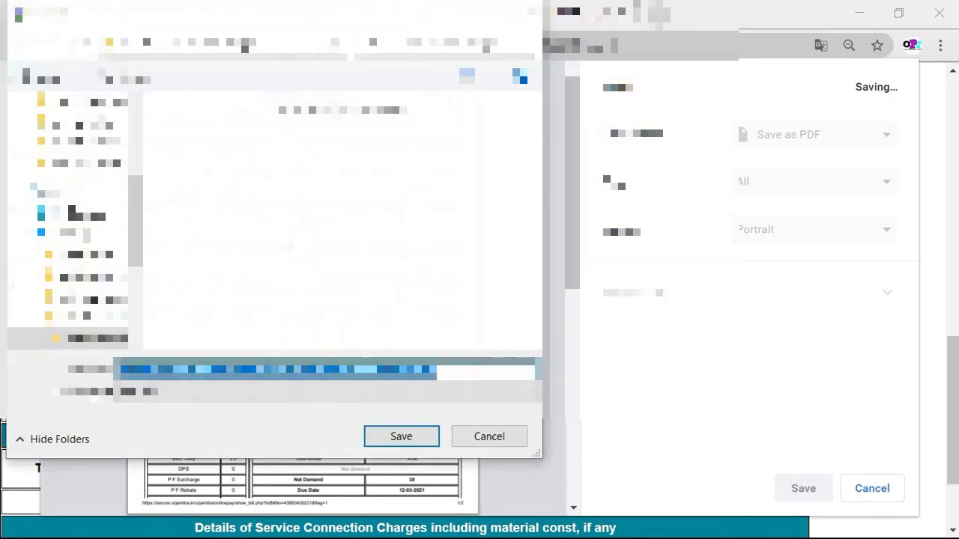
scroll(67, 218, "up", 5)
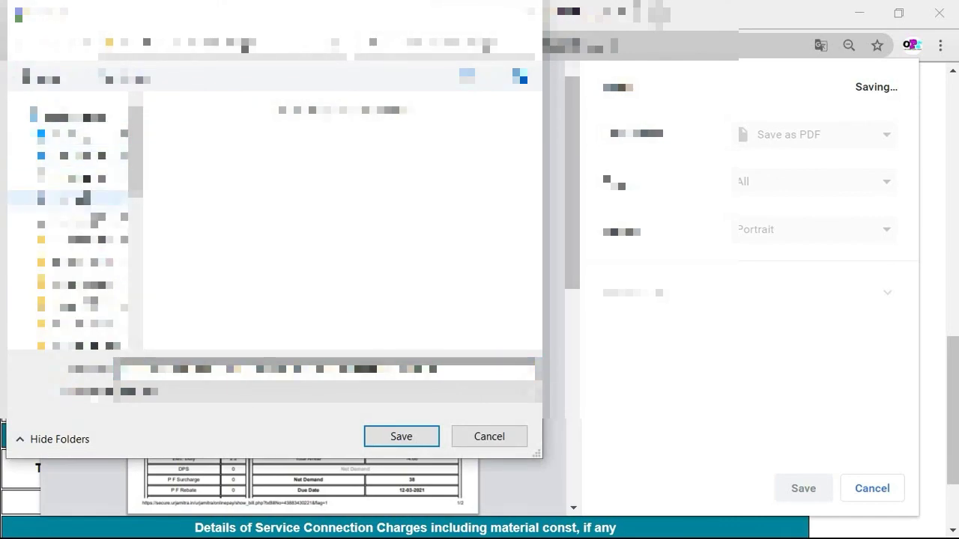
left_click(75, 180)
left_click(389, 439)
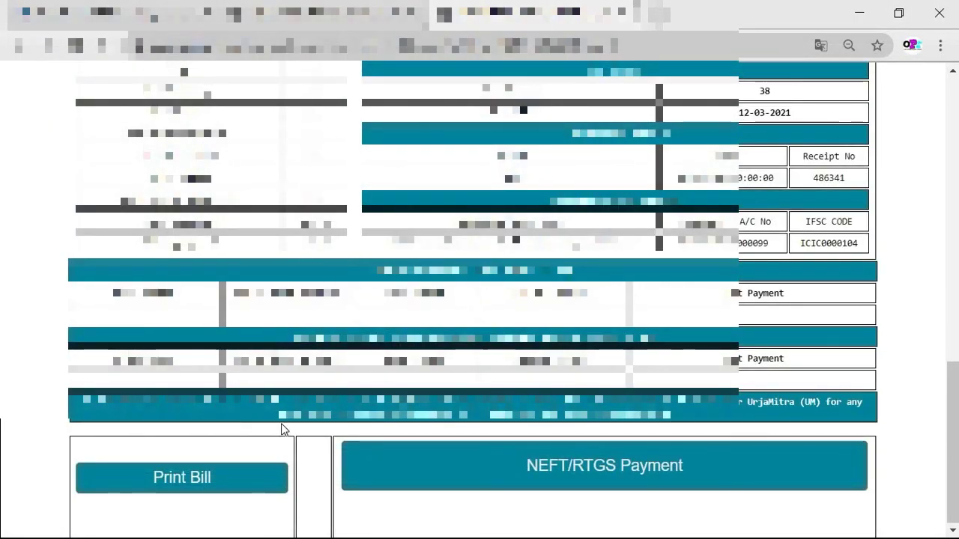
left_click(939, 13)
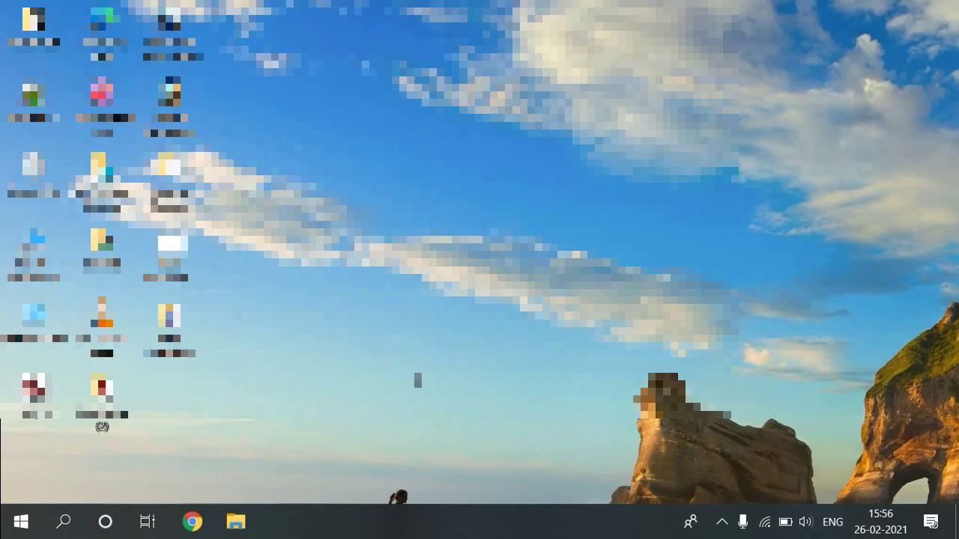